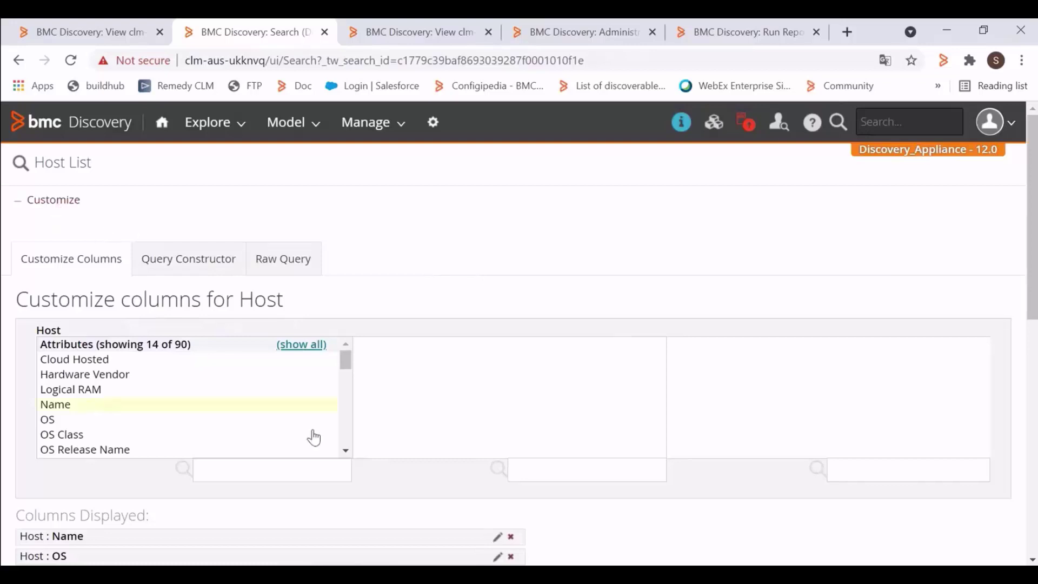
Add the Age Count column to the Host List and refresh, showing values 4, -2, 1 and 1.
{"action": "left_click", "coordinate": [262, 470]}
{"action": "type", "text": "age"}
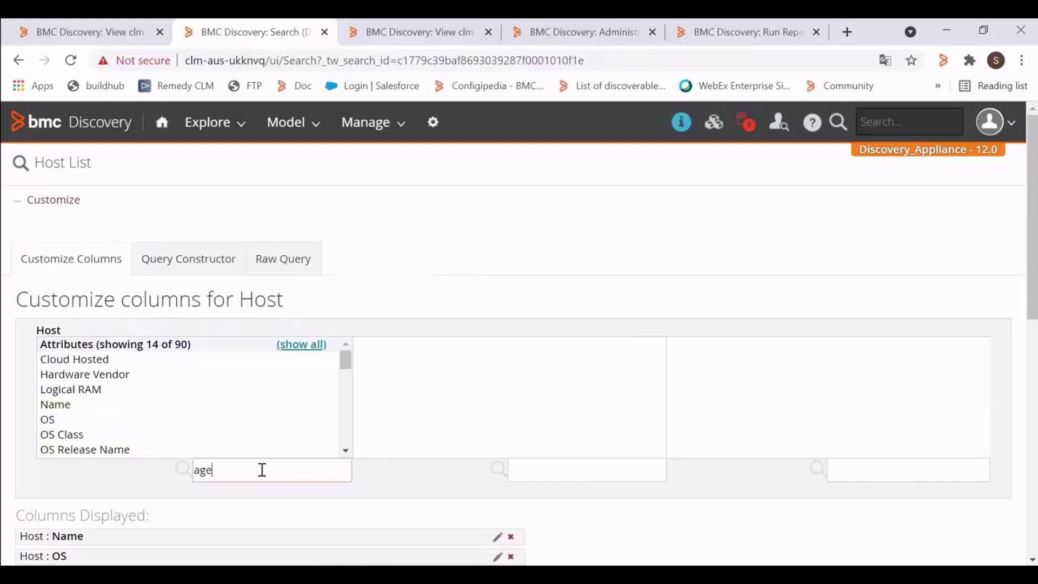
{"action": "left_click", "coordinate": [243, 490]}
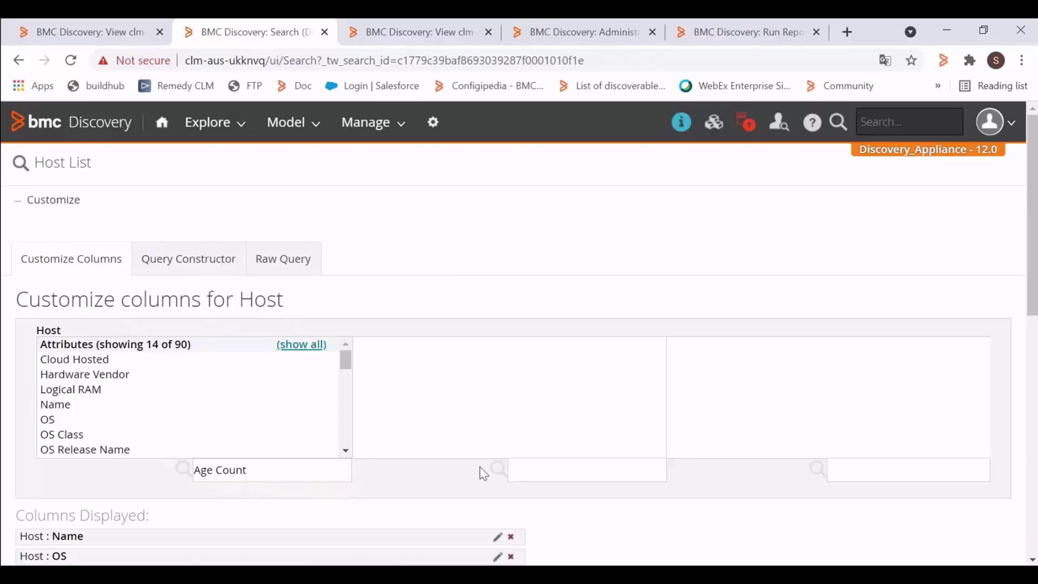
{"action": "scroll", "coordinate": [482, 473], "scroll_direction": "down", "scroll_amount": 2}
{"action": "scroll", "coordinate": [482, 473], "scroll_direction": "down", "scroll_amount": 3}
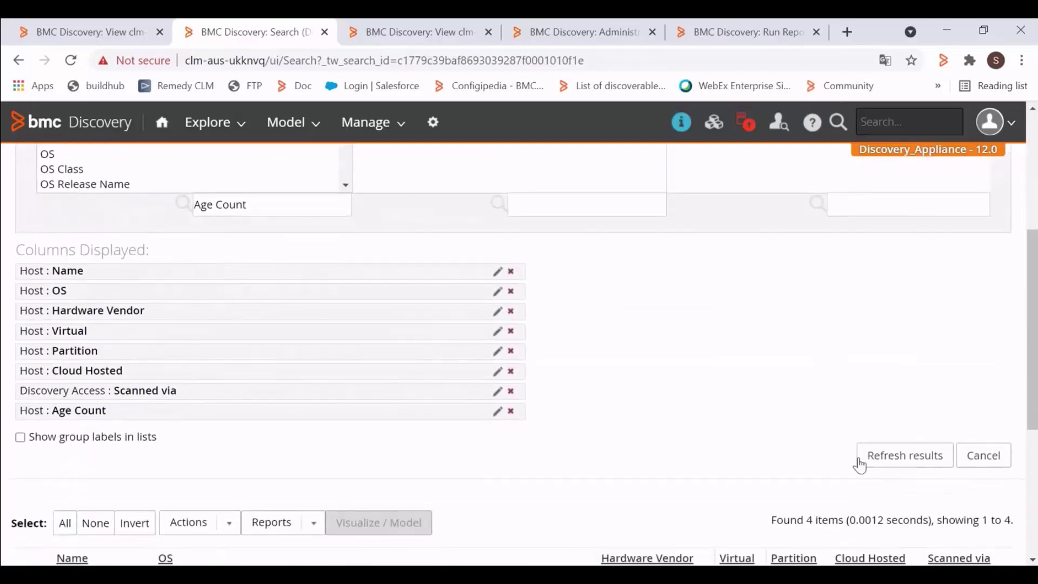
{"action": "left_click", "coordinate": [885, 460]}
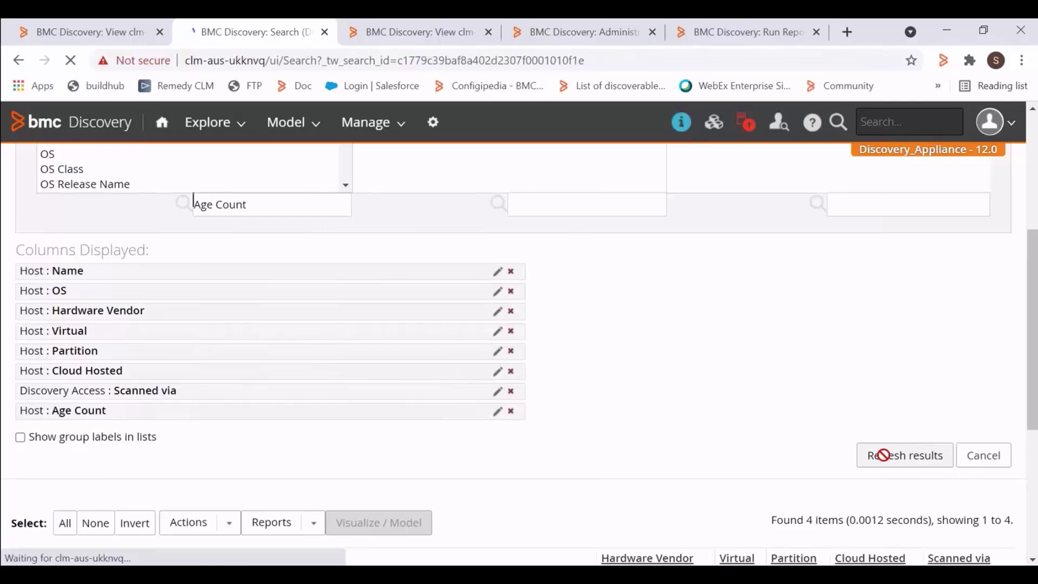
{"action": "scroll", "coordinate": [807, 512], "scroll_direction": "down", "scroll_amount": 6}
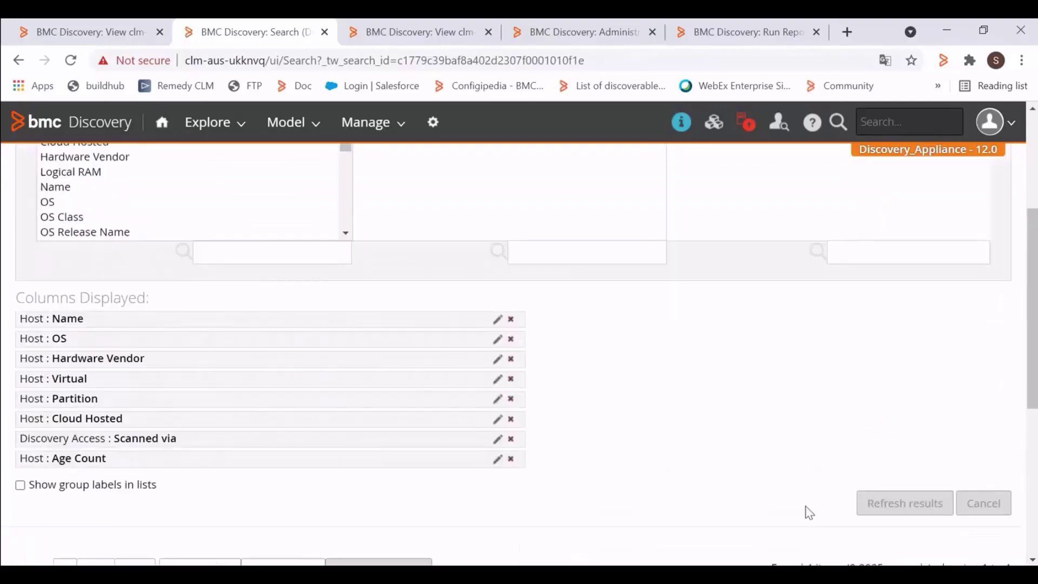
Launch a rescan of host clm-aus-sp2ndf from its Actions menu.
{"action": "scroll", "coordinate": [807, 512], "scroll_direction": "down", "scroll_amount": 2}
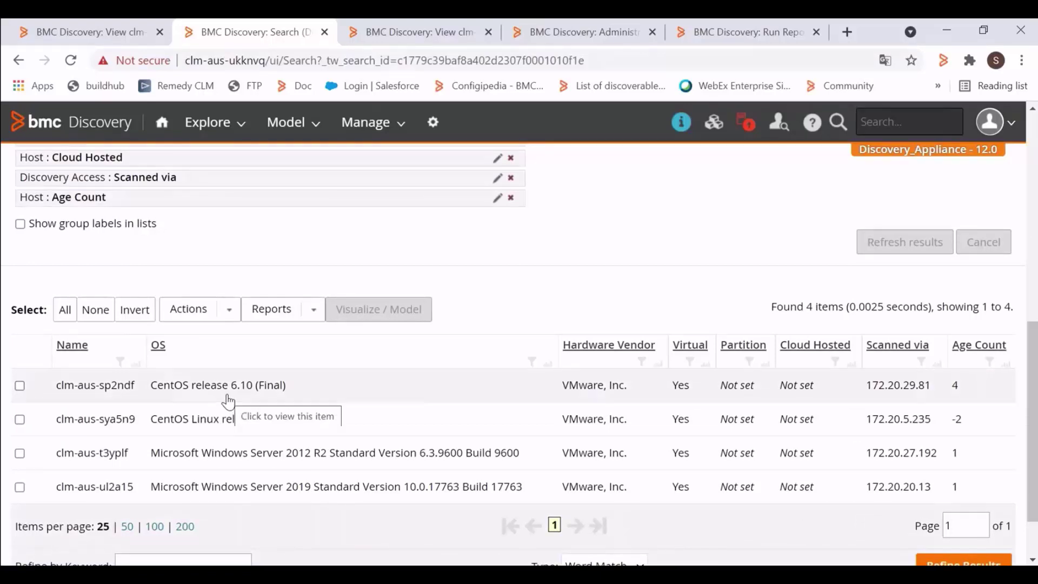
{"action": "left_click", "coordinate": [81, 31]}
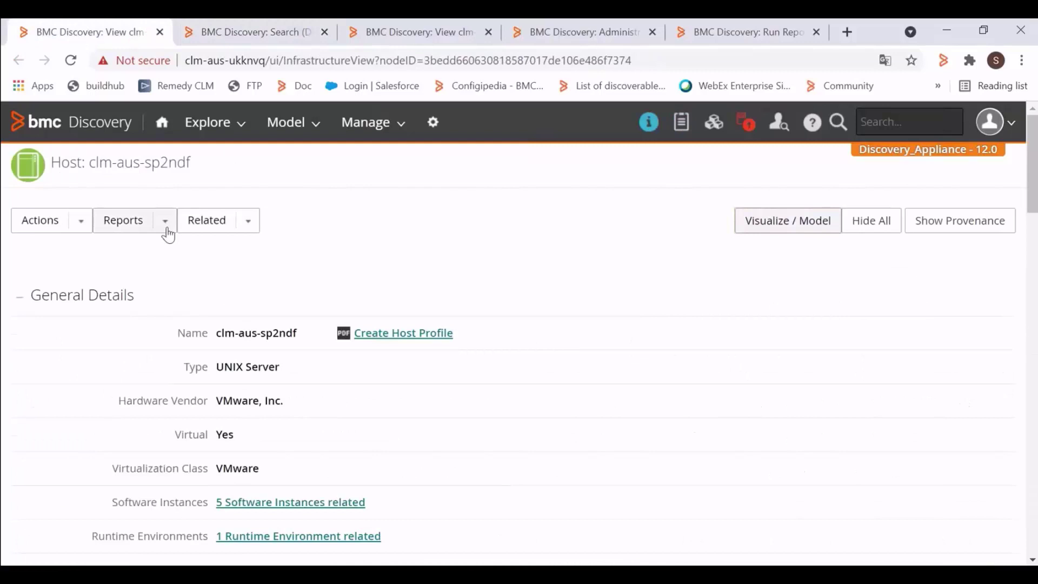
{"action": "left_click", "coordinate": [82, 222]}
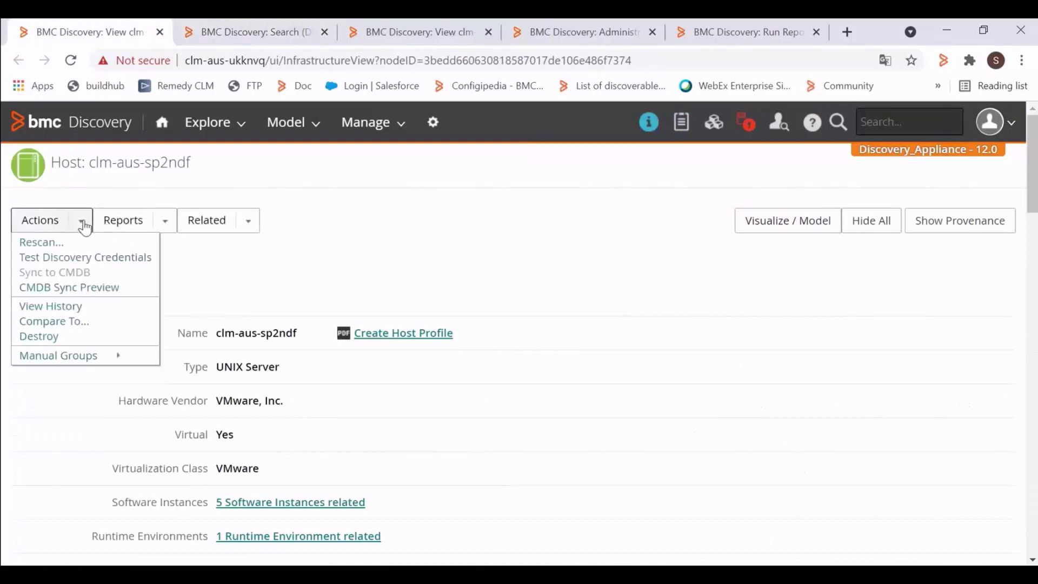
{"action": "left_click", "coordinate": [63, 243]}
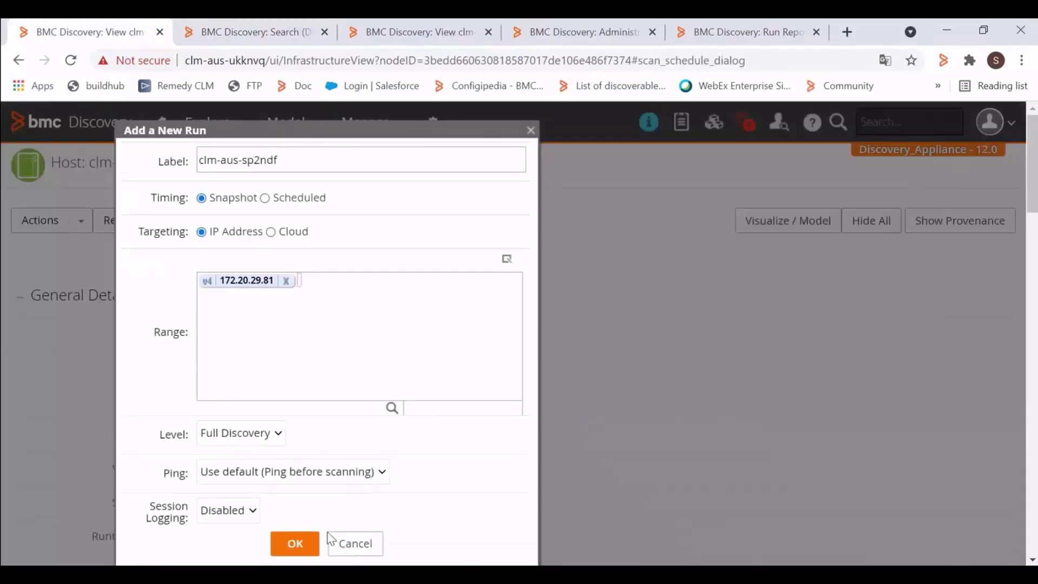
{"action": "left_click", "coordinate": [294, 543]}
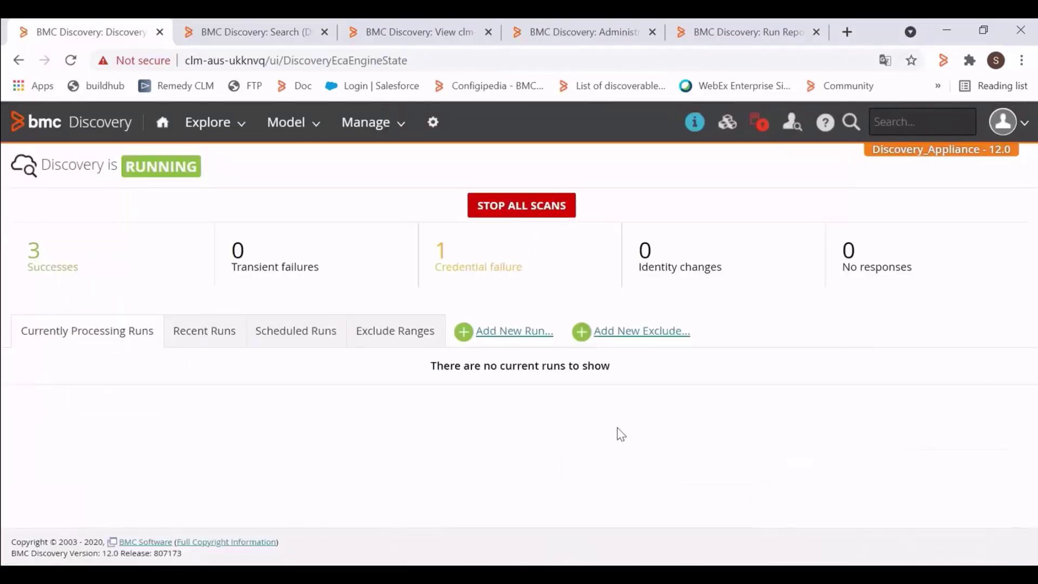
Confirm the clm-aus-sp2ndf run succeeded in Recent Runs, then return to the Host List.
{"action": "left_click", "coordinate": [198, 348]}
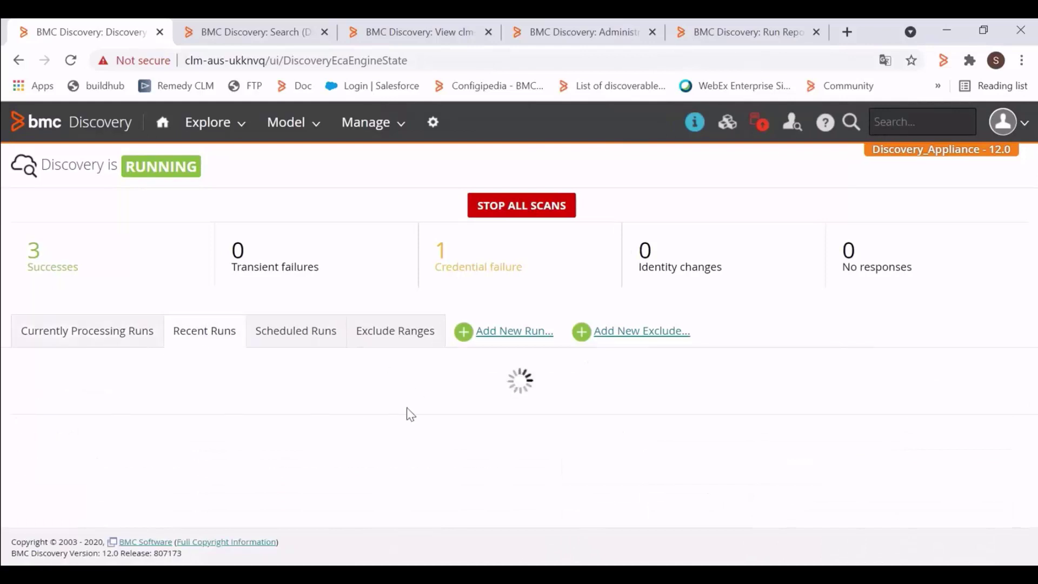
{"action": "left_click", "coordinate": [198, 431]}
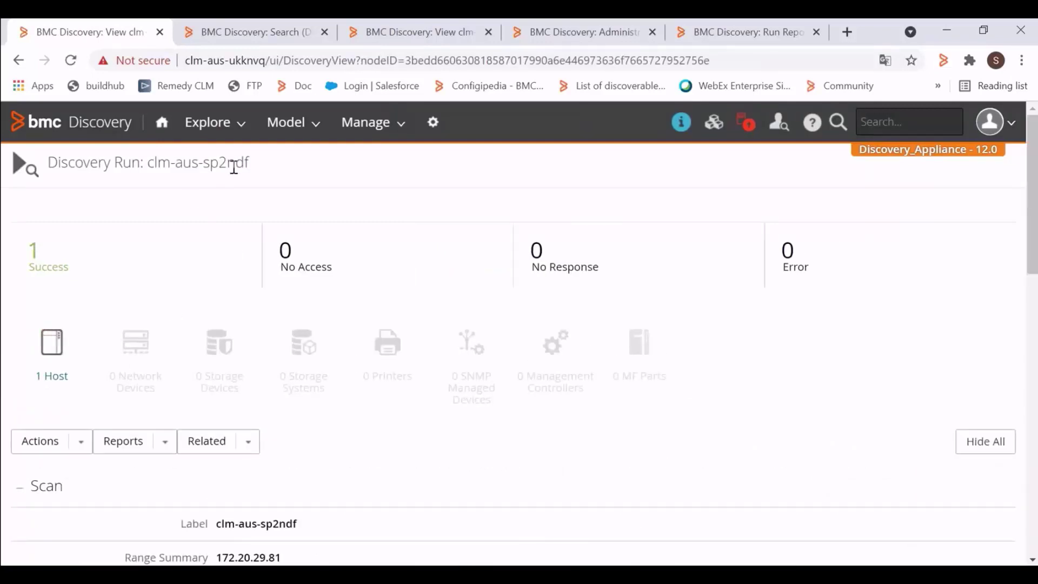
{"action": "left_click", "coordinate": [209, 27]}
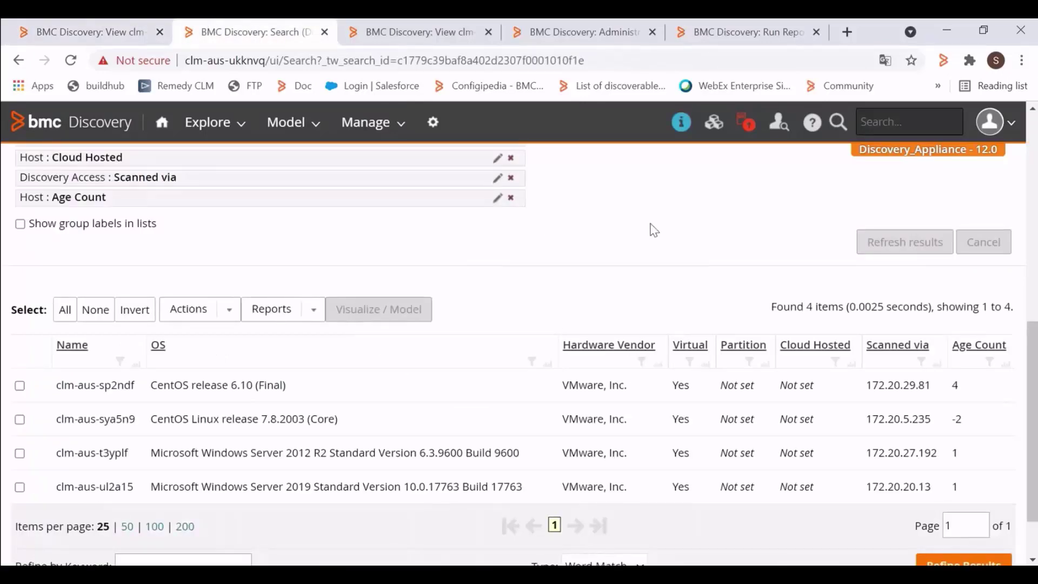
Reload the Host List results so the CentOS 6.10 host's Age Count rises from 4 to 5.
{"action": "scroll", "coordinate": [651, 229], "scroll_direction": "up", "scroll_amount": 1}
{"action": "left_click", "coordinate": [623, 60]}
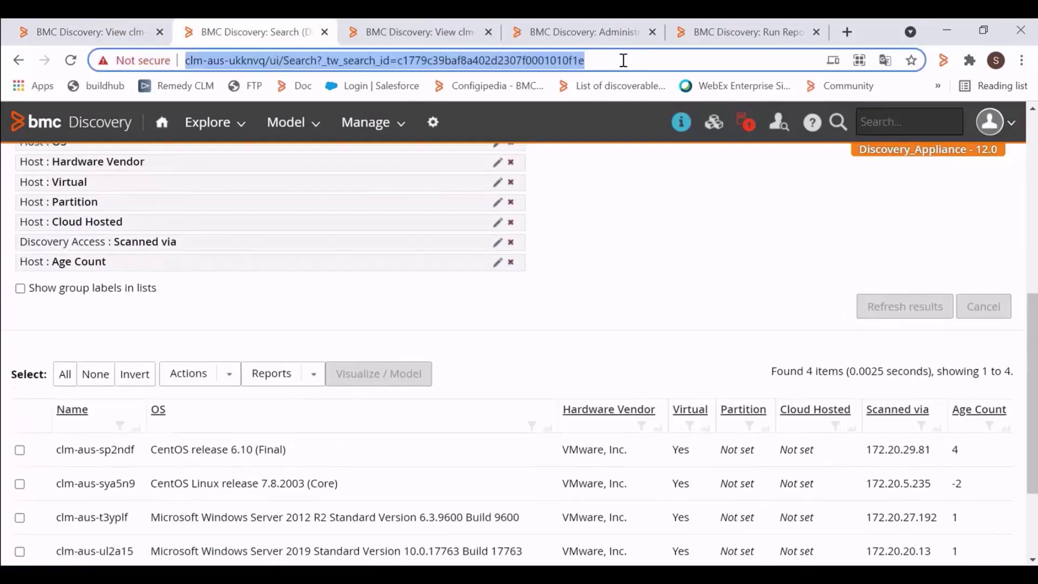
{"action": "key", "text": "Return"}
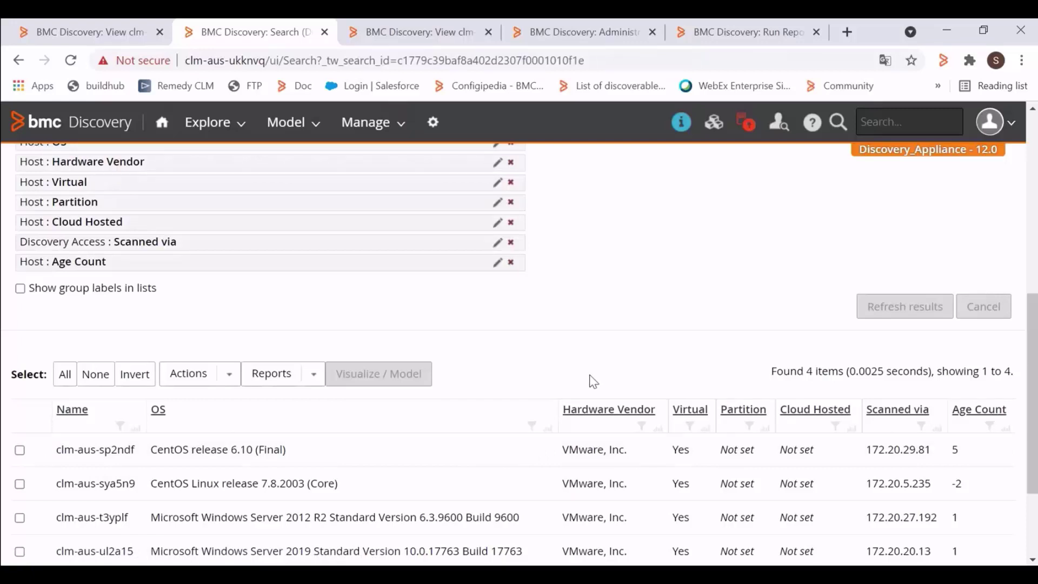
{"action": "scroll", "coordinate": [544, 355], "scroll_direction": "down", "scroll_amount": 1}
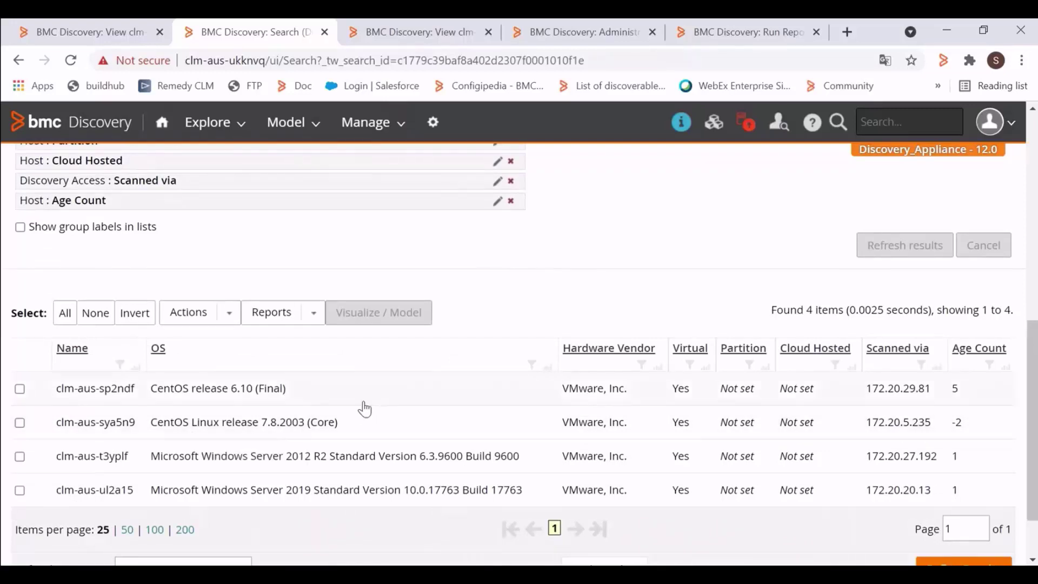
Rescan host clm-aus-sya5n9 and view its run: 0 Success, 1 No Access.
{"action": "left_click", "coordinate": [451, 36]}
{"action": "left_click", "coordinate": [80, 226]}
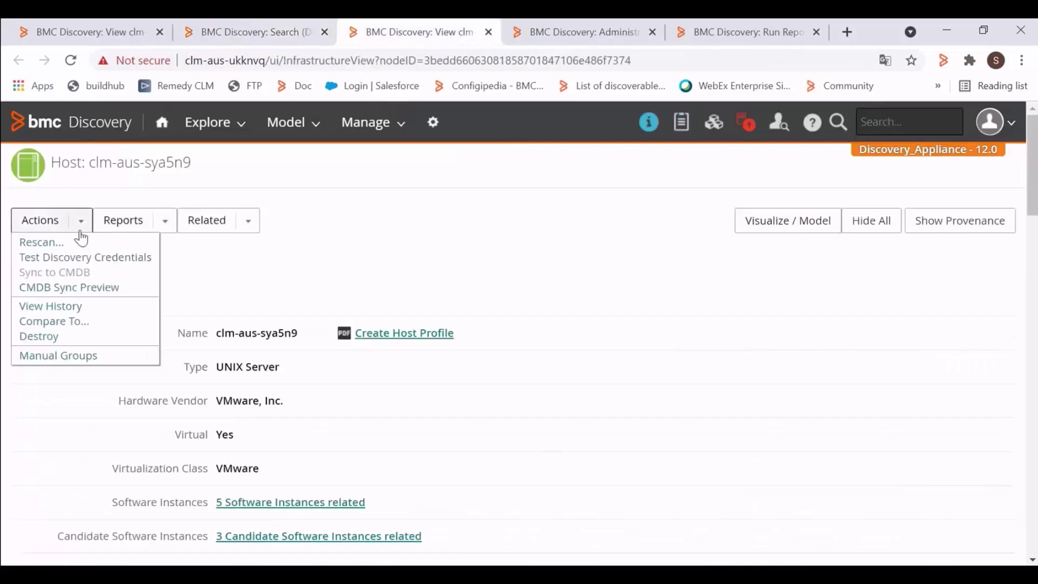
{"action": "left_click", "coordinate": [63, 244]}
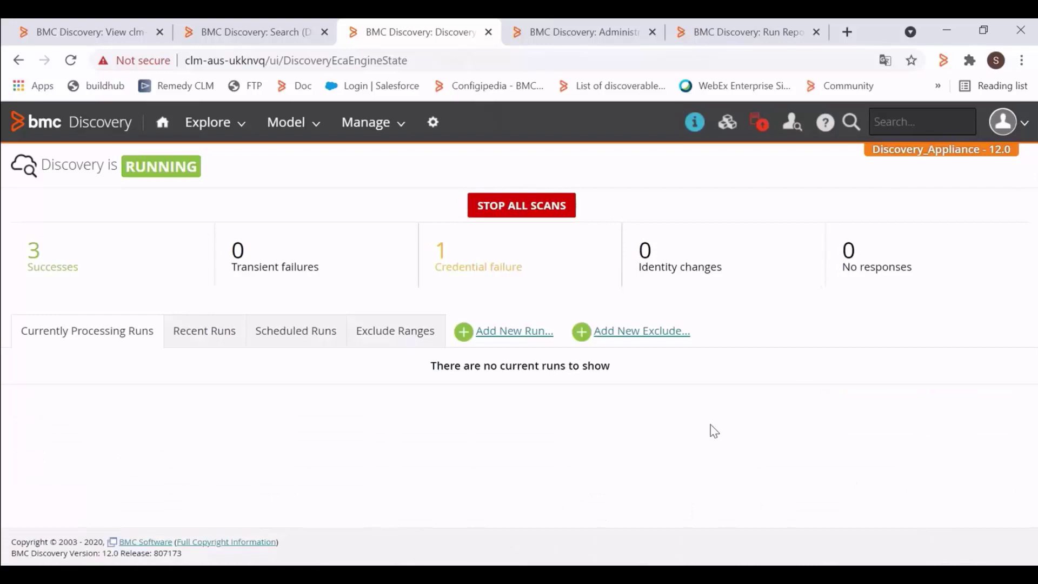
{"action": "left_click", "coordinate": [185, 336]}
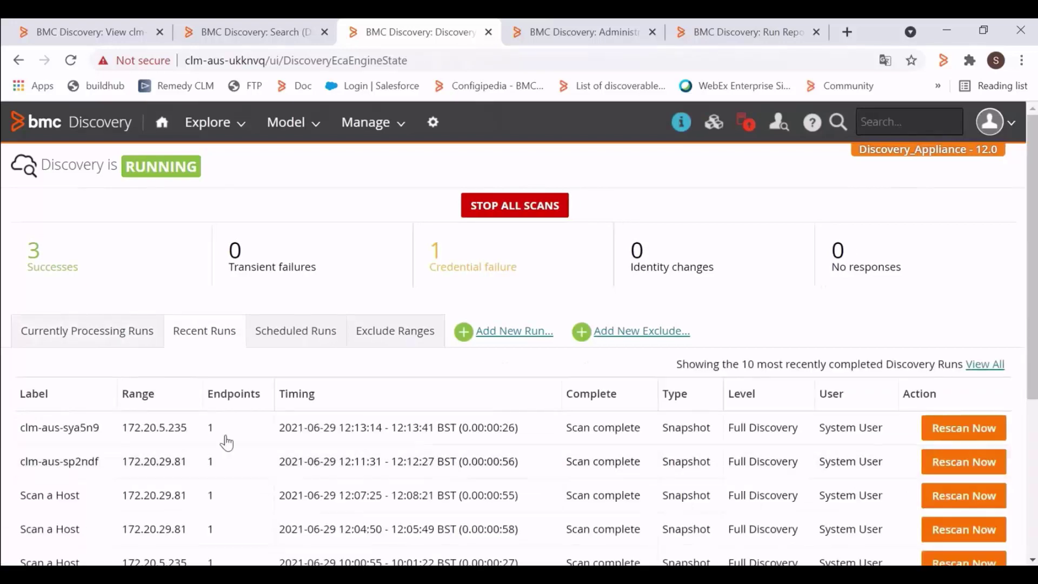
{"action": "left_click", "coordinate": [193, 431]}
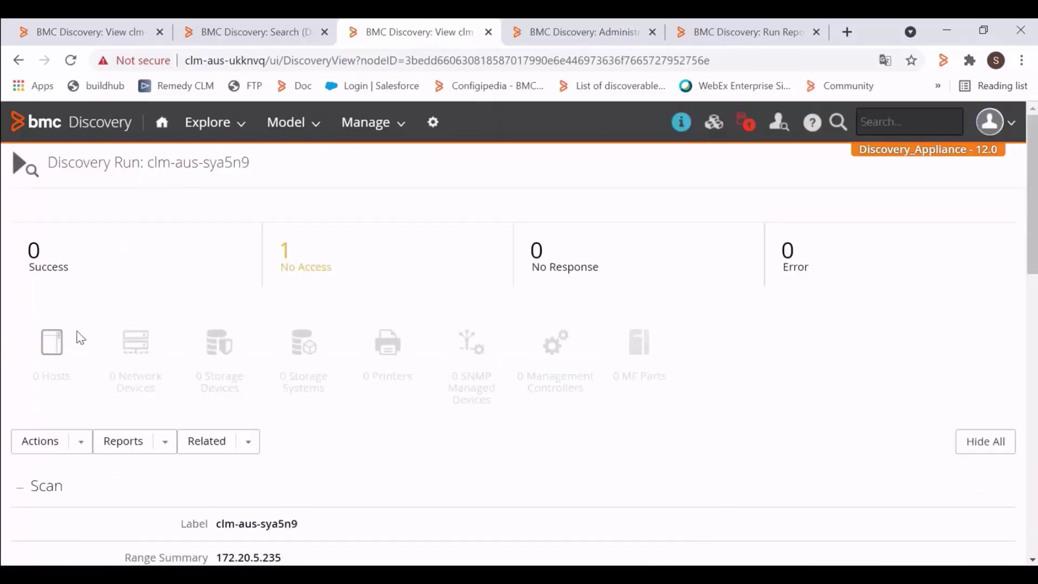
Reload the Host List, where clm-aus-sya5n9's Age Count drops to -3.
{"action": "left_click", "coordinate": [246, 32]}
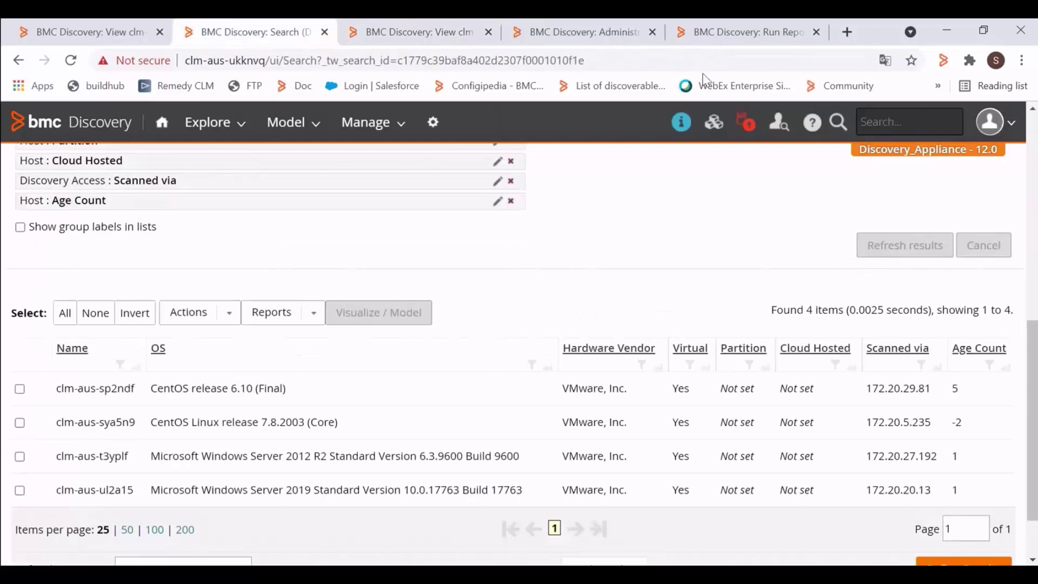
{"action": "left_click", "coordinate": [624, 66]}
{"action": "key", "text": "Return"}
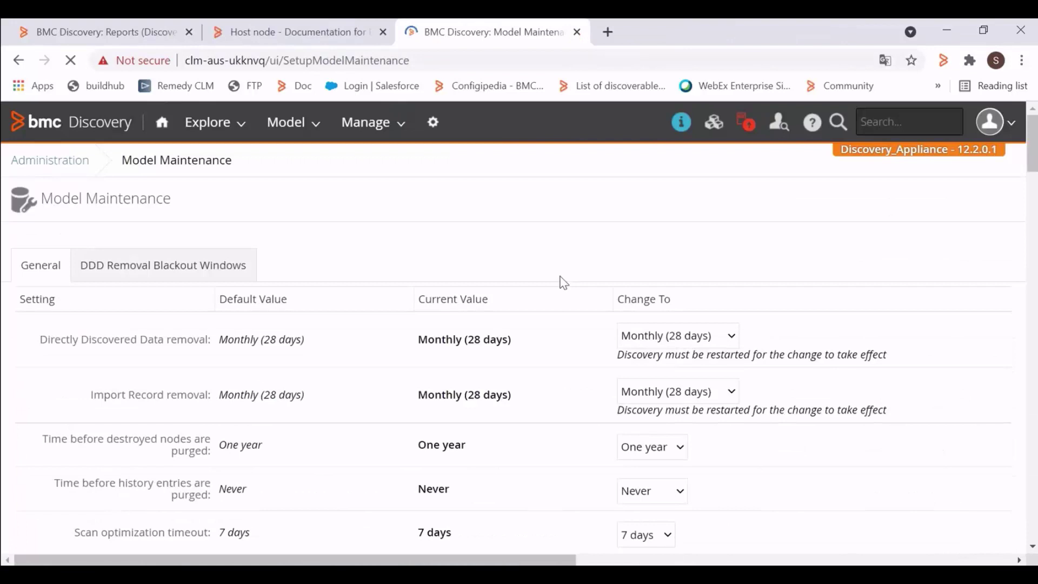
Scroll through the Model Maintenance General settings to review the aging time limit and failure values.
{"action": "scroll", "coordinate": [562, 281], "scroll_direction": "down", "scroll_amount": 4}
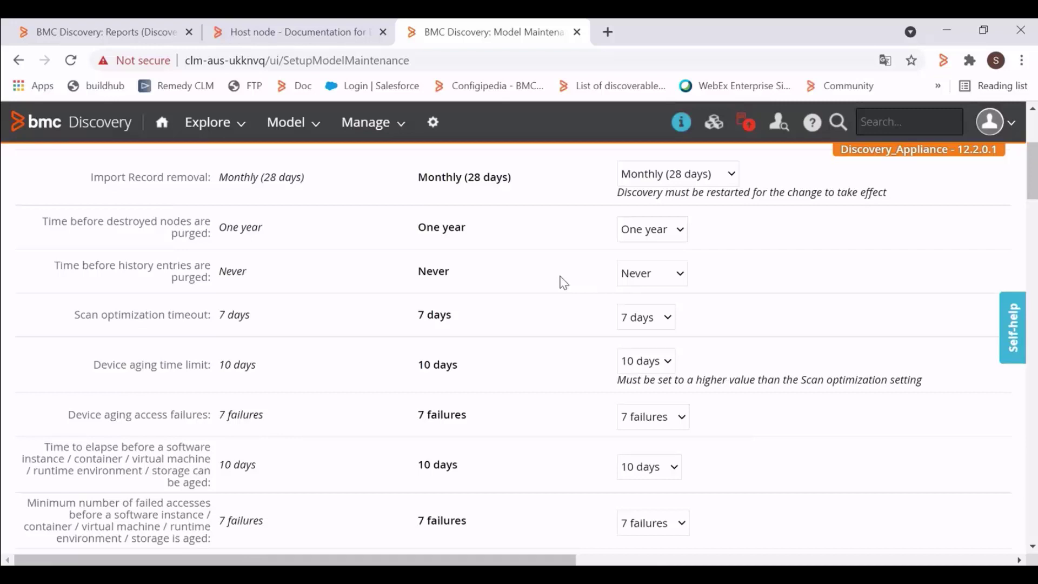
{"action": "scroll", "coordinate": [633, 408], "scroll_direction": "down", "scroll_amount": 3}
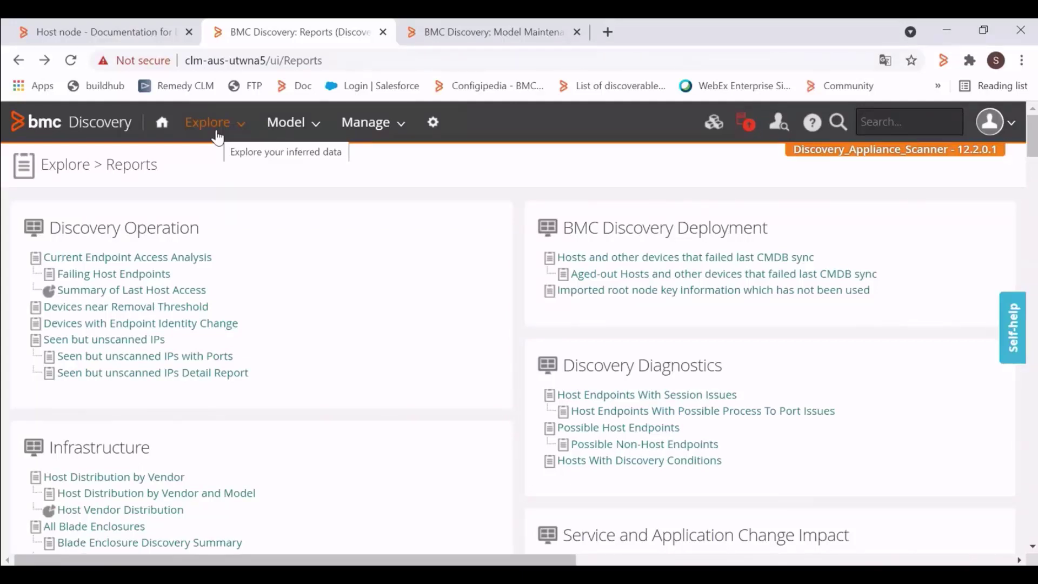
Run the Devices near Removal Threshold report from Explore > Reports under Discovery Operation.
{"action": "left_click", "coordinate": [219, 134]}
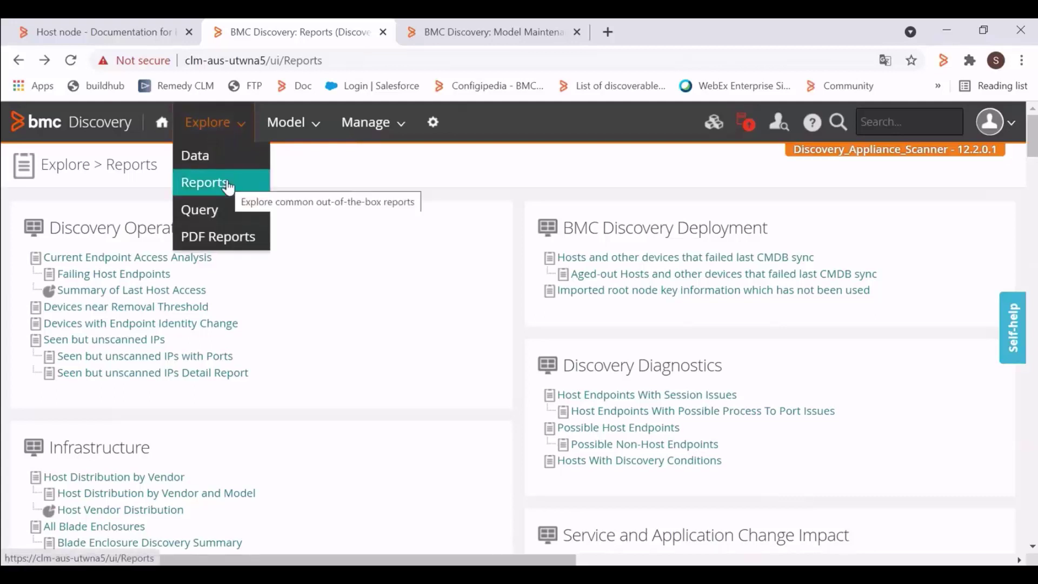
{"action": "left_click", "coordinate": [137, 308]}
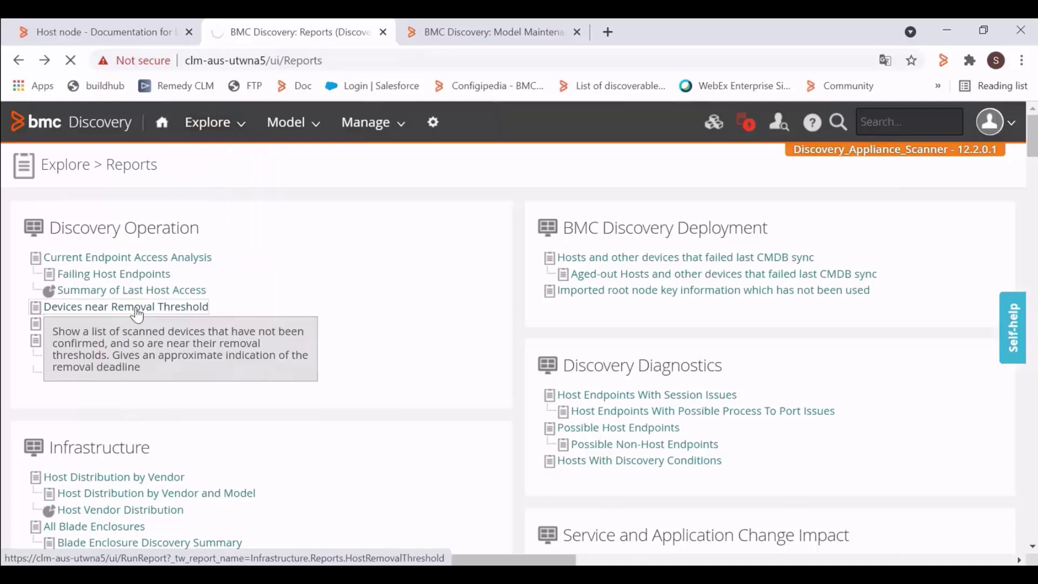